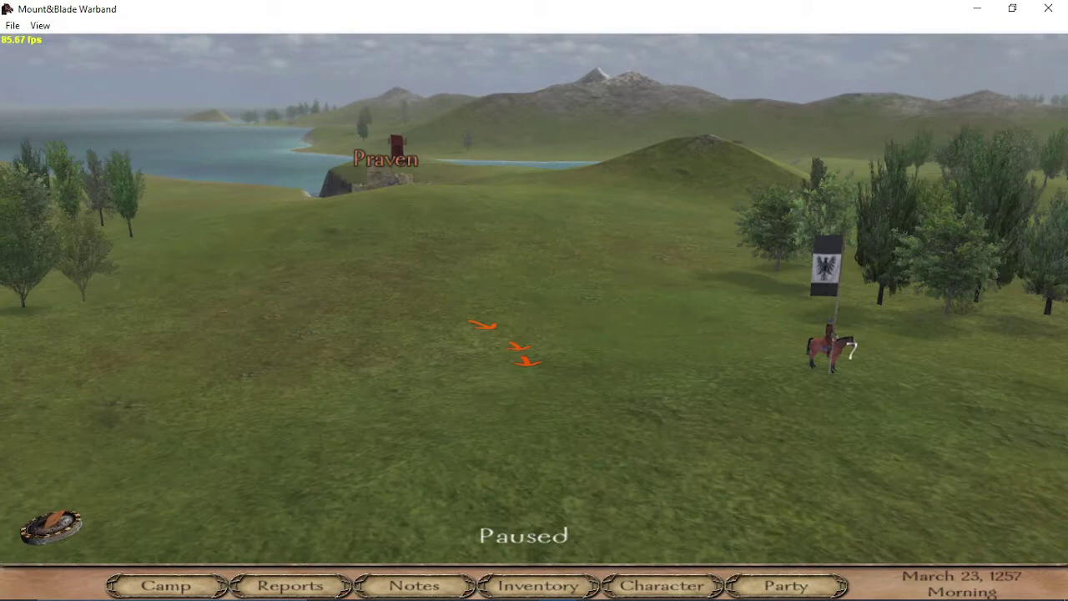
{"action": "scroll", "coordinate": [622, 363], "scroll_direction": "up", "scroll_amount": 3}
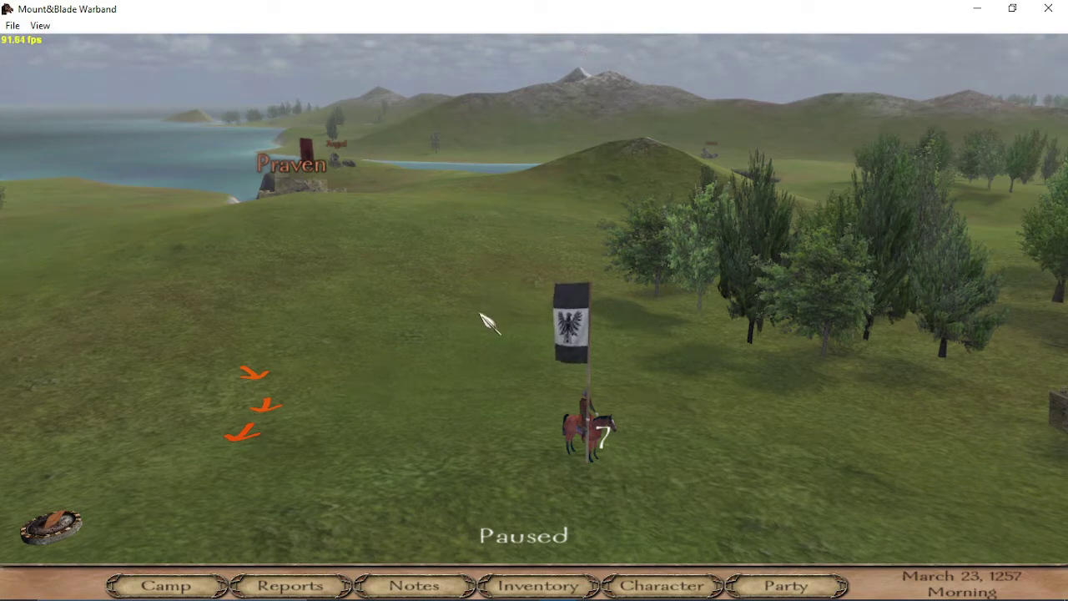
{"action": "key", "text": "w"}
{"action": "key", "text": "a"}
{"action": "key", "text": "s"}
{"action": "key", "text": "d"}
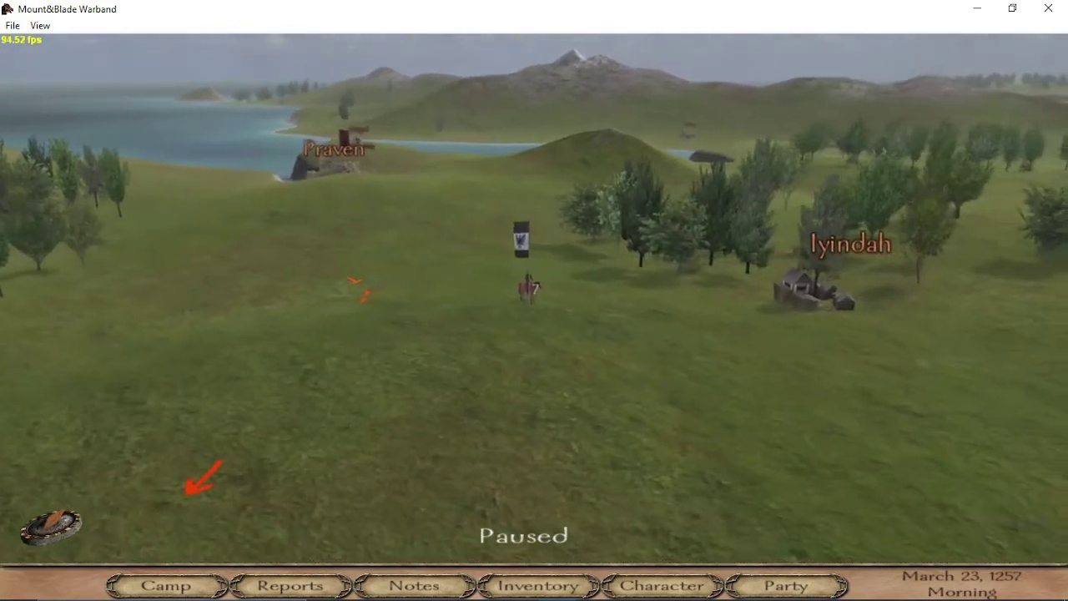
{"action": "scroll", "coordinate": [508, 310], "scroll_direction": "up", "scroll_amount": 3}
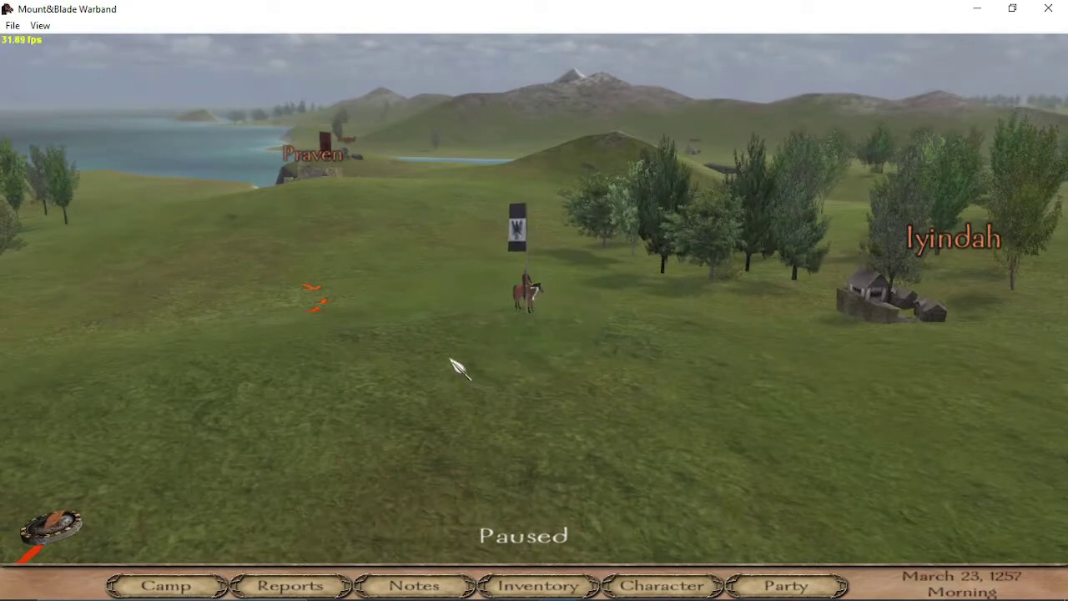
{"action": "key", "text": "w"}
{"action": "key", "text": "d"}
{"action": "key", "text": "a"}
{"action": "key", "text": "s"}
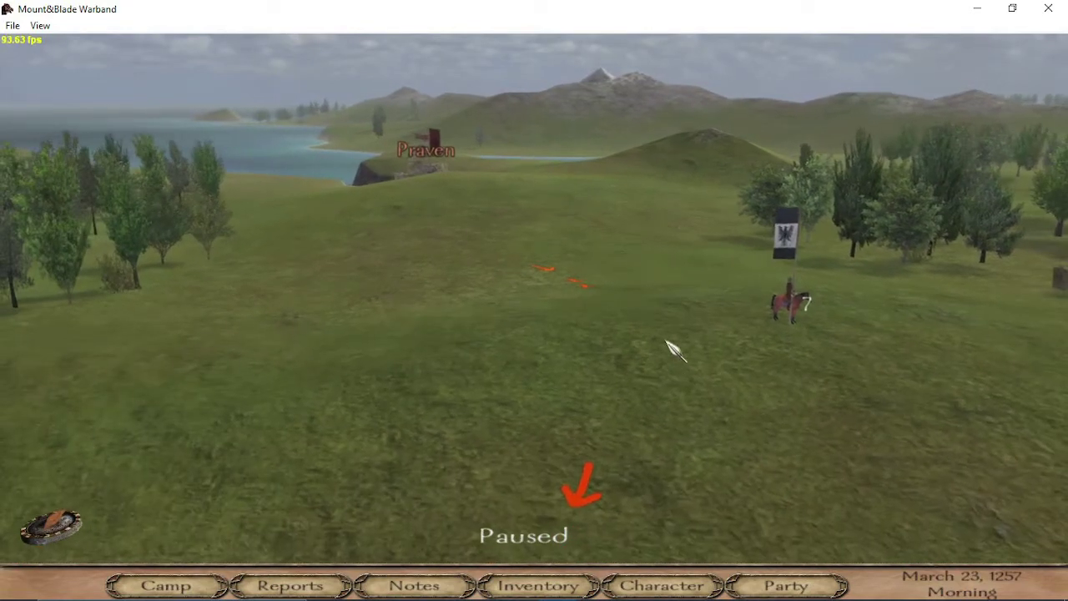
{"action": "left_click_drag", "start_coordinate": [672, 349], "coordinate": [548, 374]}
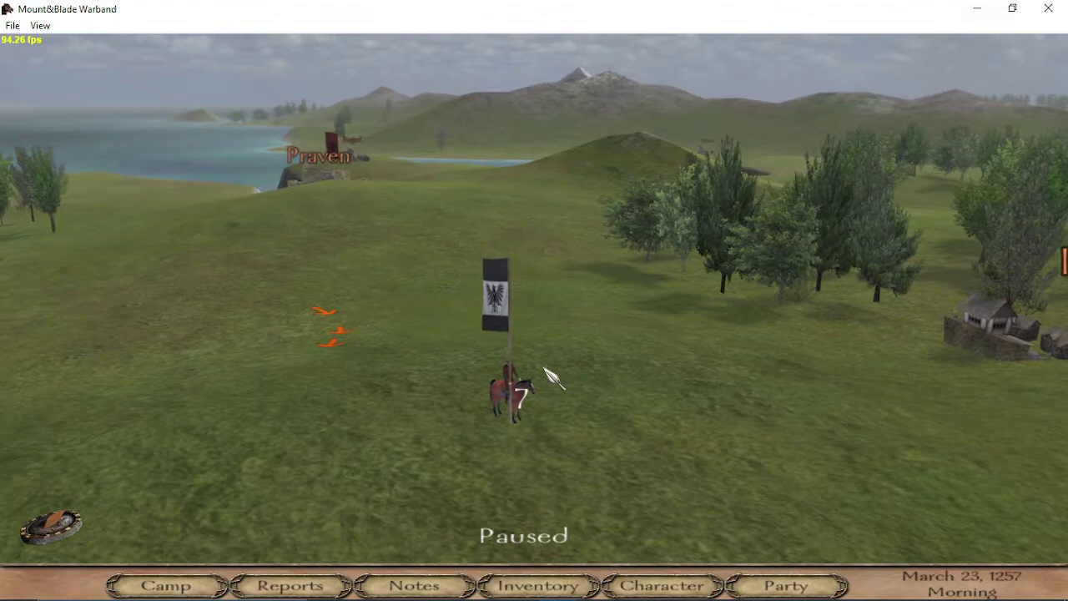
{"action": "key", "text": "a"}
{"action": "key", "text": "d"}
{"action": "mouse_move", "coordinate": [435, 391]}
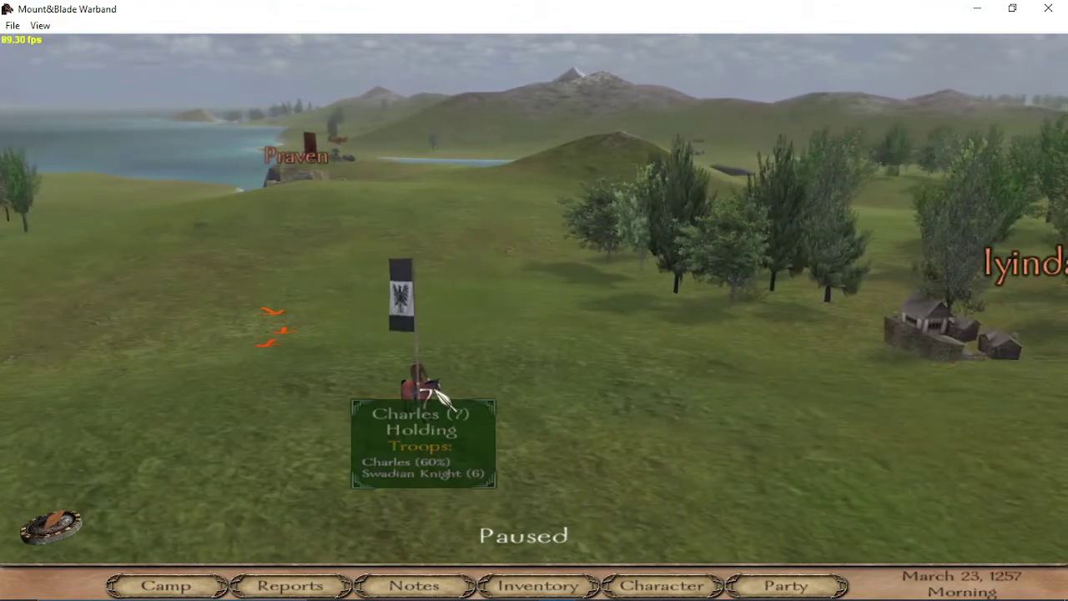
{"action": "key", "text": "a"}
{"action": "key", "text": "d"}
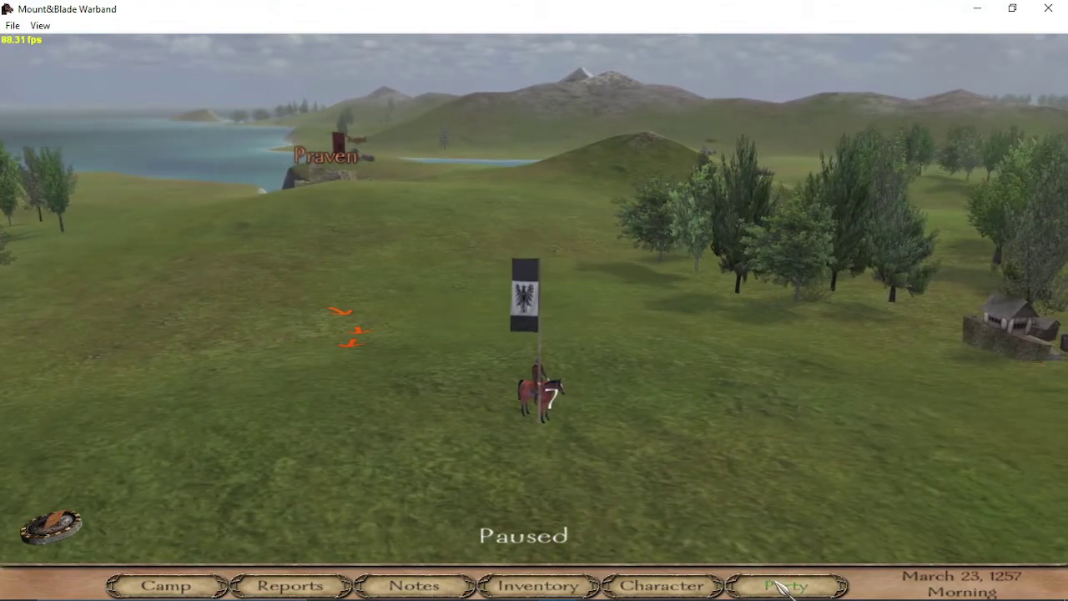
{"action": "key", "text": "d"}
{"action": "key", "text": "a"}
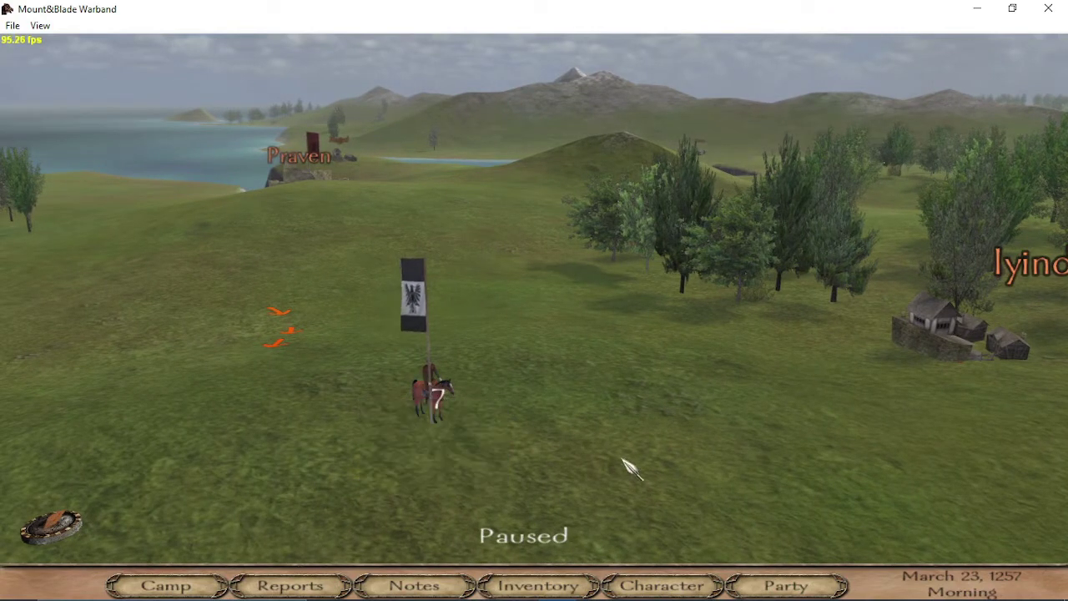
Open the party screen and select the Swadian Knight troop in the company.
{"action": "left_click", "coordinate": [801, 581]}
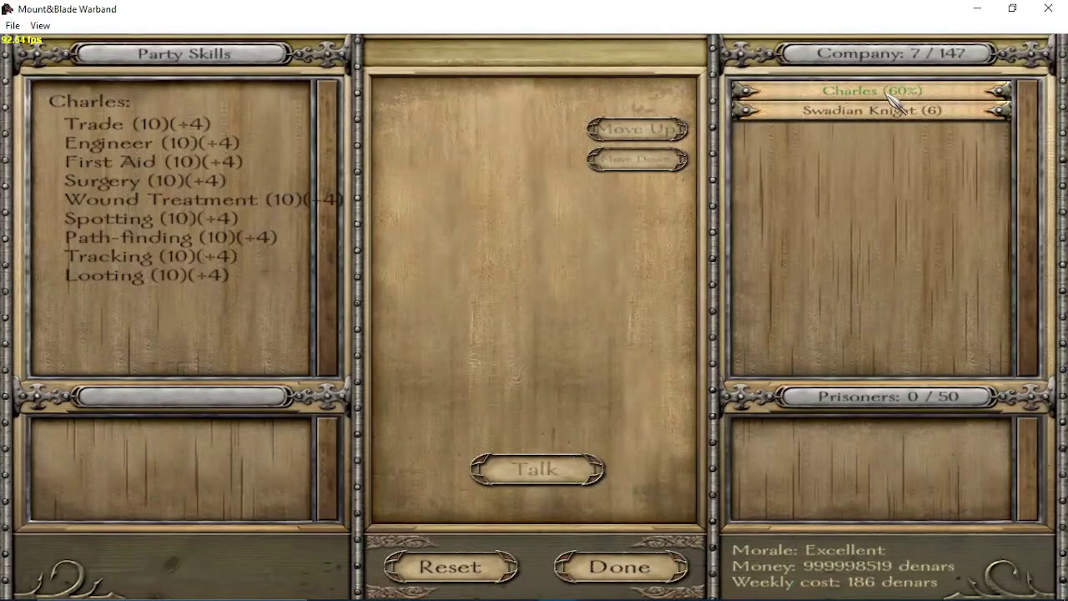
{"action": "left_click", "coordinate": [976, 115]}
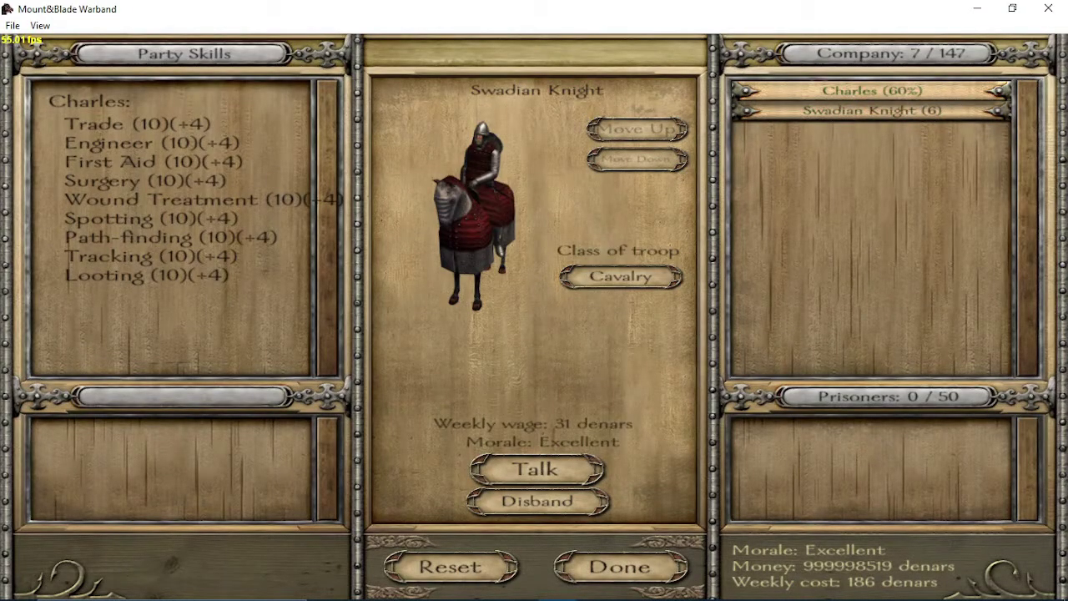
Switch to Cheat Engine and run a new 4-byte, exact-value first scan for 6.
{"action": "mouse_move", "coordinate": [521, 588]}
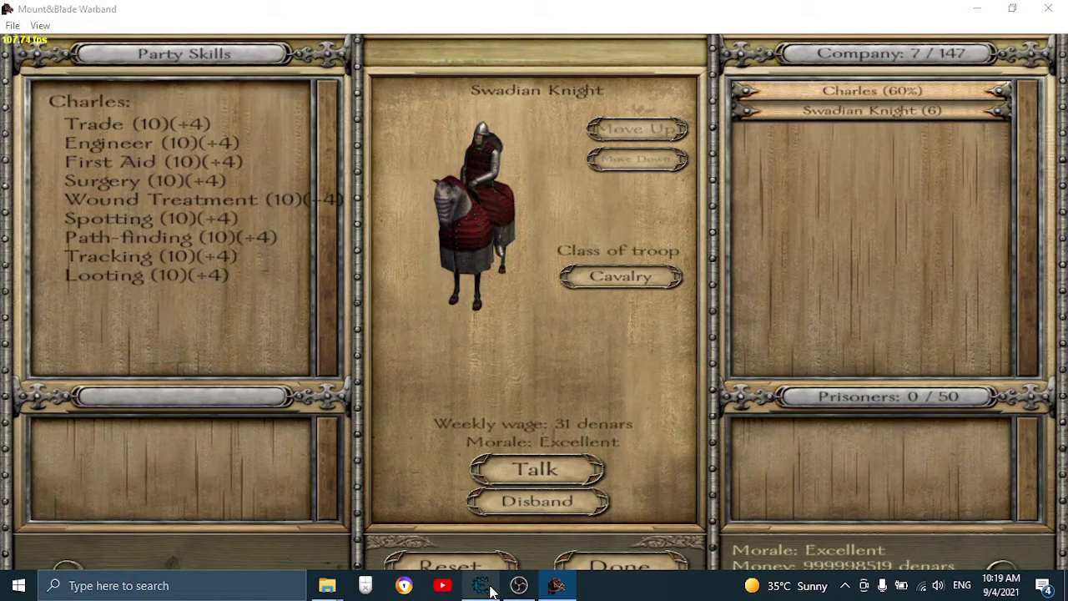
{"action": "left_click", "coordinate": [490, 590]}
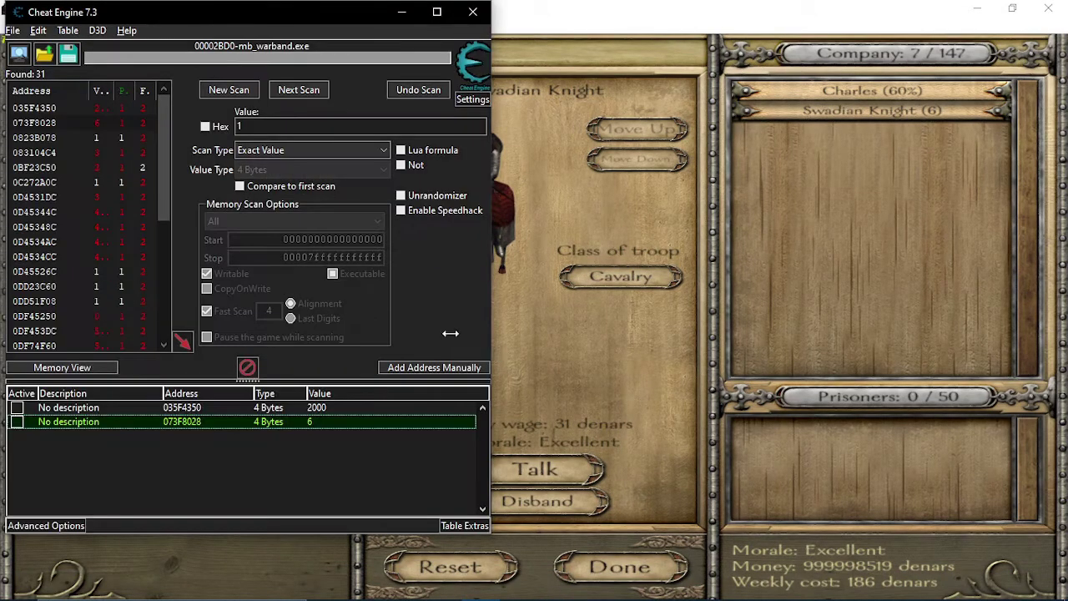
{"action": "left_click", "coordinate": [222, 92]}
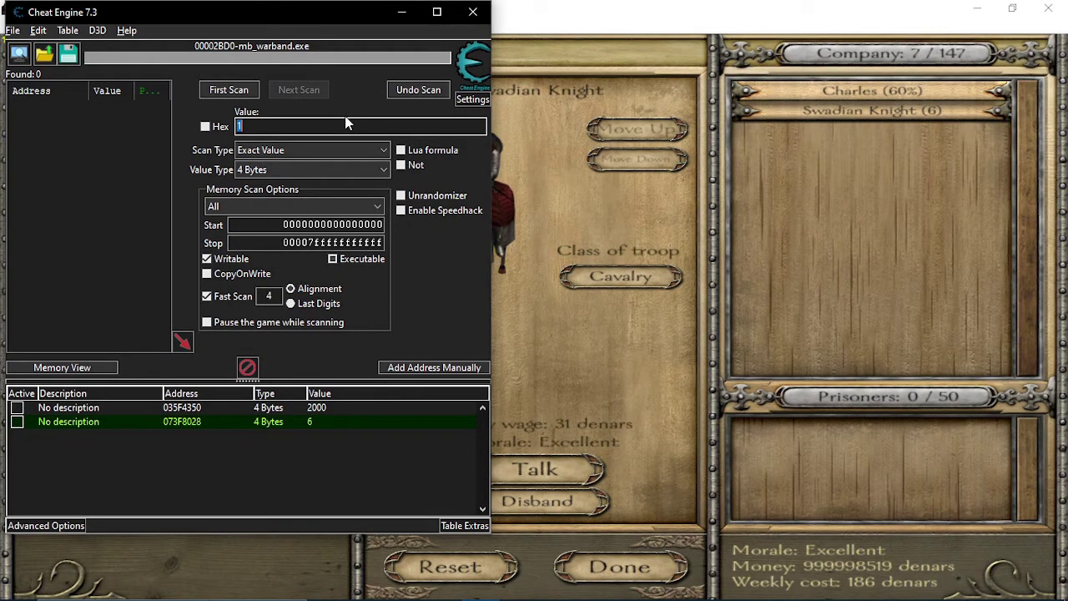
{"action": "type", "text": "6"}
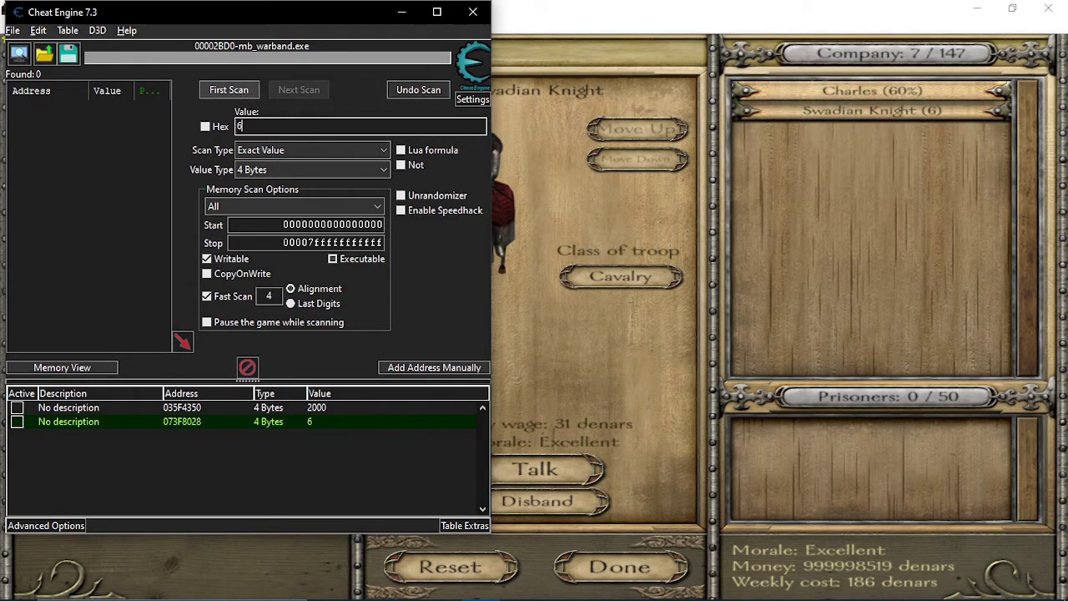
{"action": "left_click", "coordinate": [229, 91]}
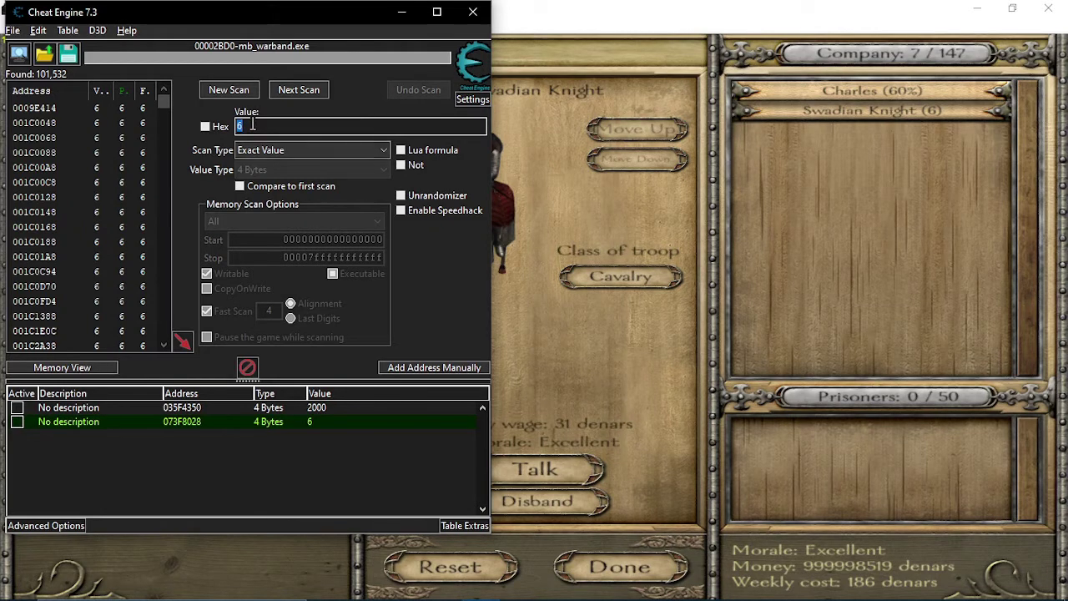
Disband one Swadian Knight in Mount&Blade Warband and narrow the Cheat Engine scan to the exact value 5.
{"action": "left_click", "coordinate": [571, 504]}
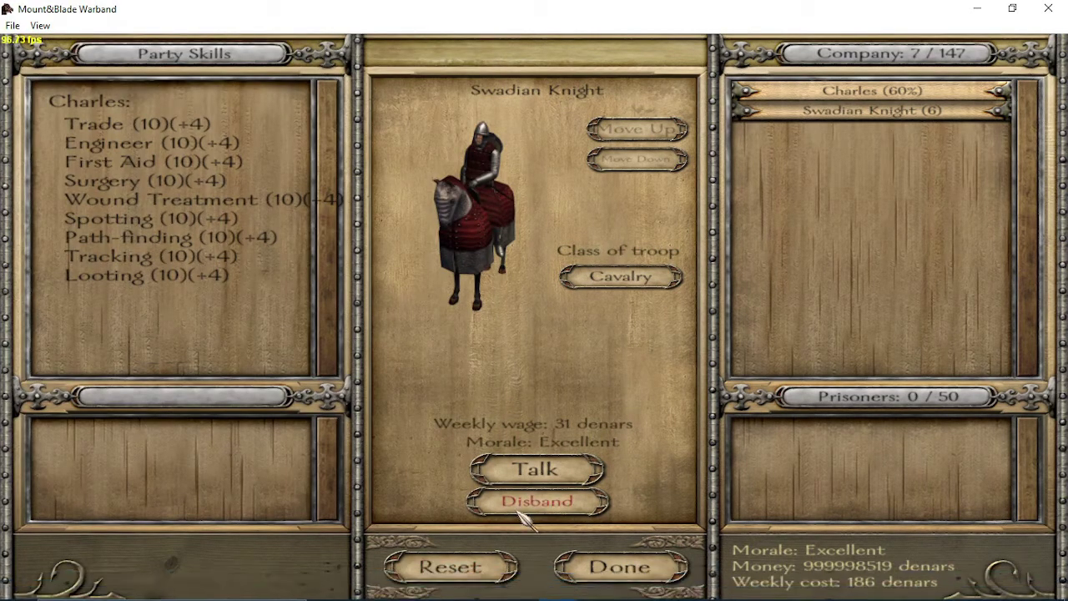
{"action": "left_click", "coordinate": [573, 504]}
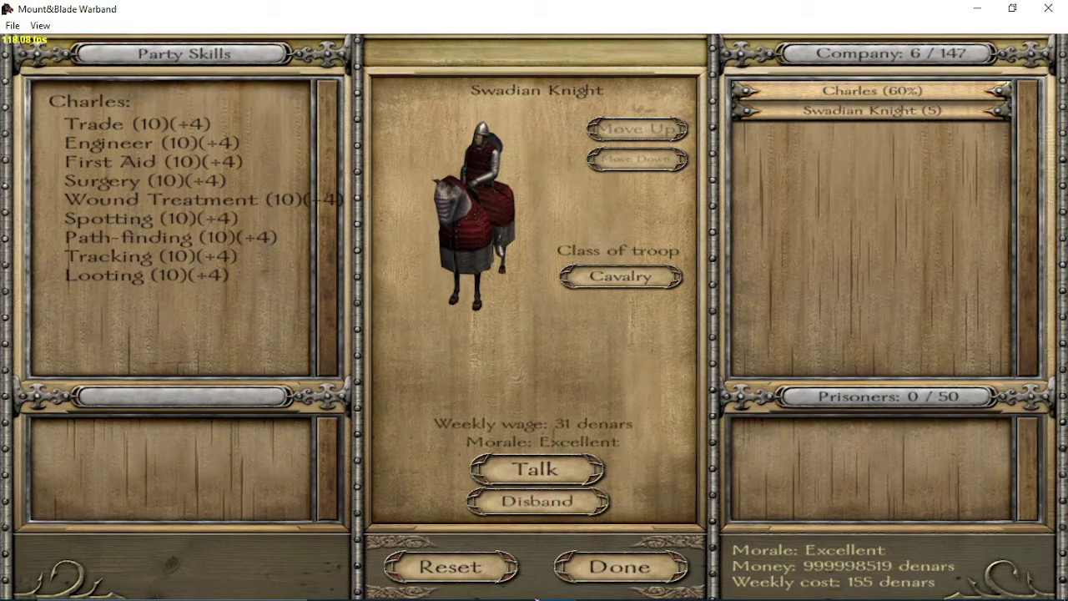
{"action": "left_click", "coordinate": [479, 584]}
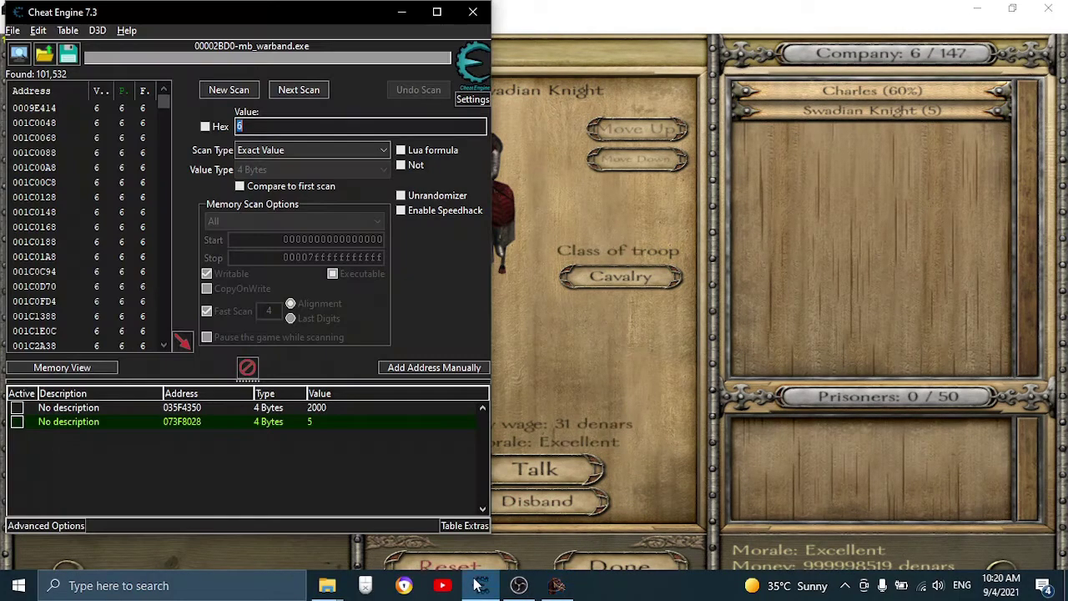
{"action": "type", "text": "5"}
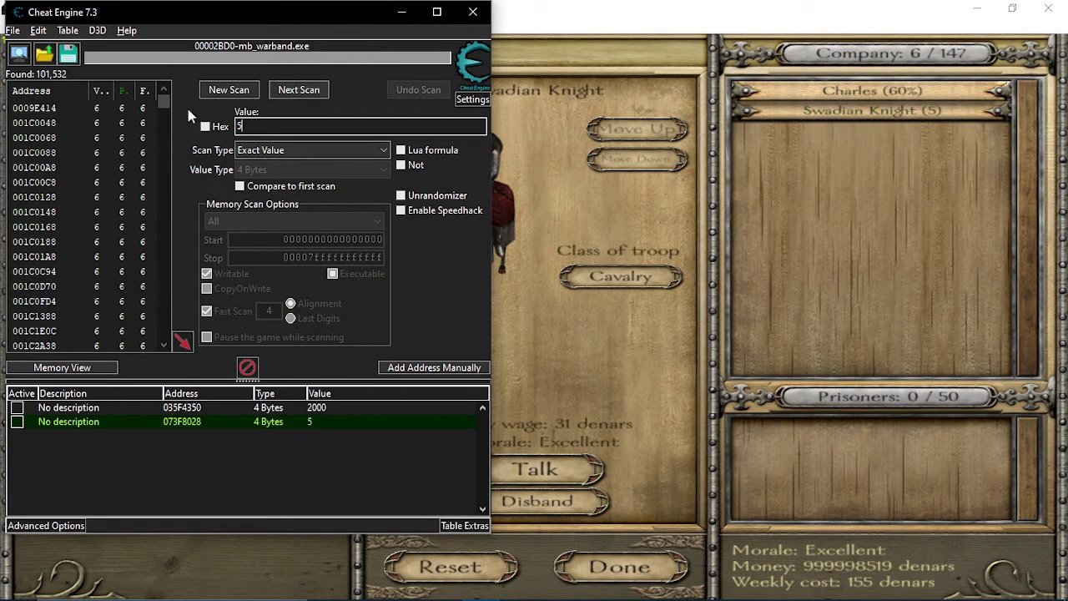
{"action": "left_click", "coordinate": [297, 89]}
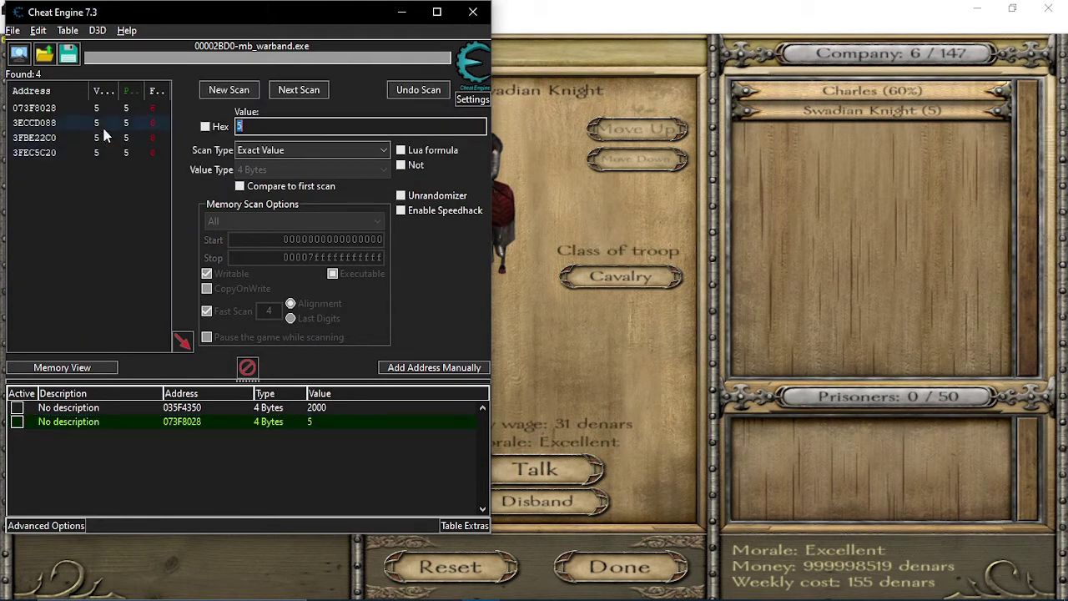
Add the found address 073F8028 to the address list and select its new entry.
{"action": "double_click", "coordinate": [50, 109]}
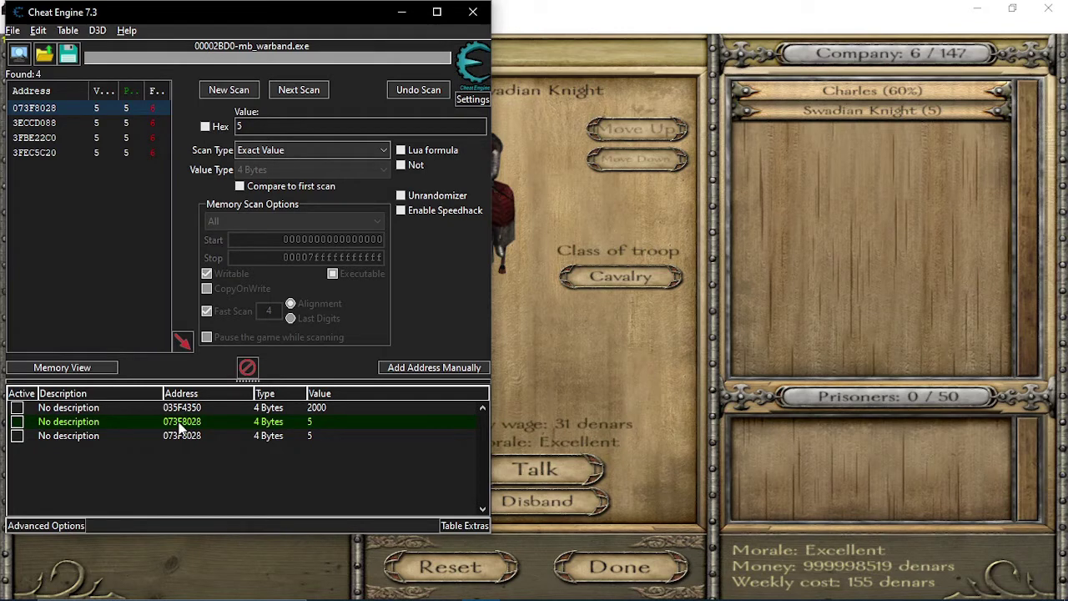
{"action": "left_click", "coordinate": [313, 436]}
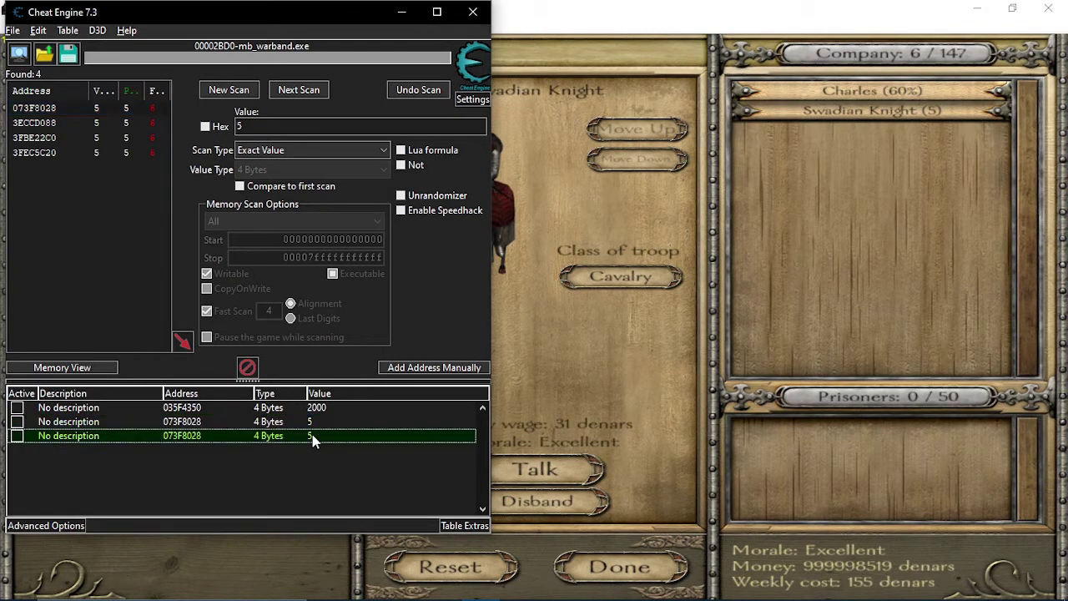
{"action": "double_click", "coordinate": [420, 440]}
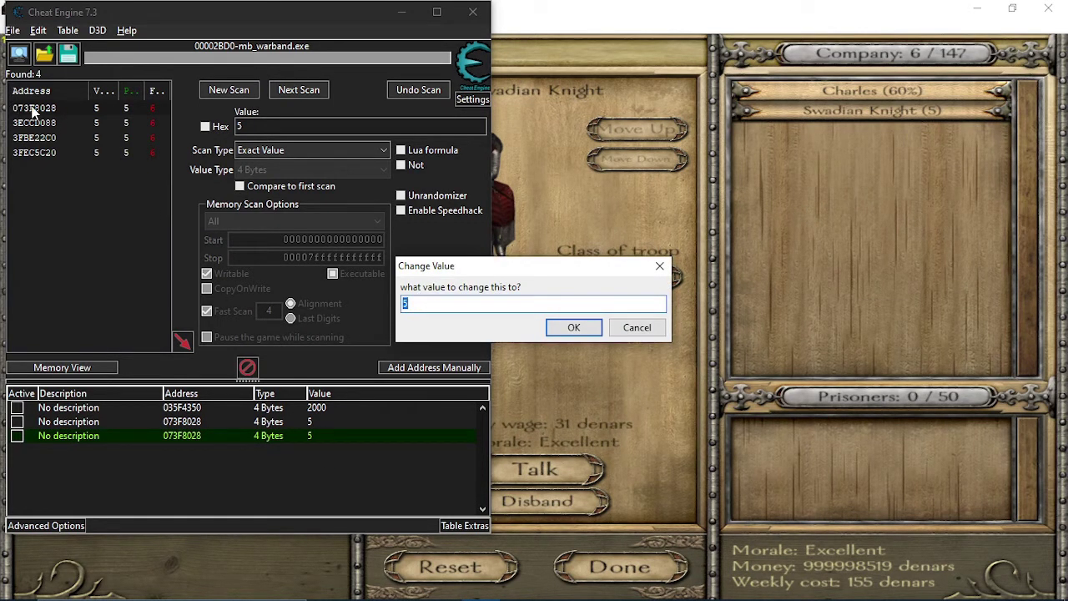
{"action": "left_click", "coordinate": [665, 271]}
{"action": "left_click", "coordinate": [43, 108]}
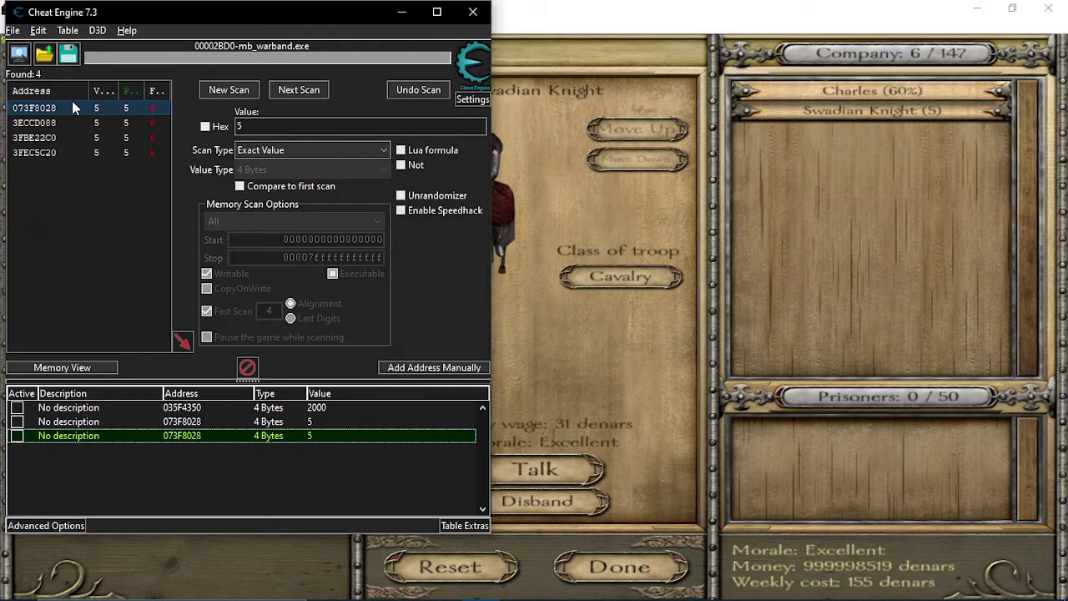
{"action": "left_click", "coordinate": [45, 105]}
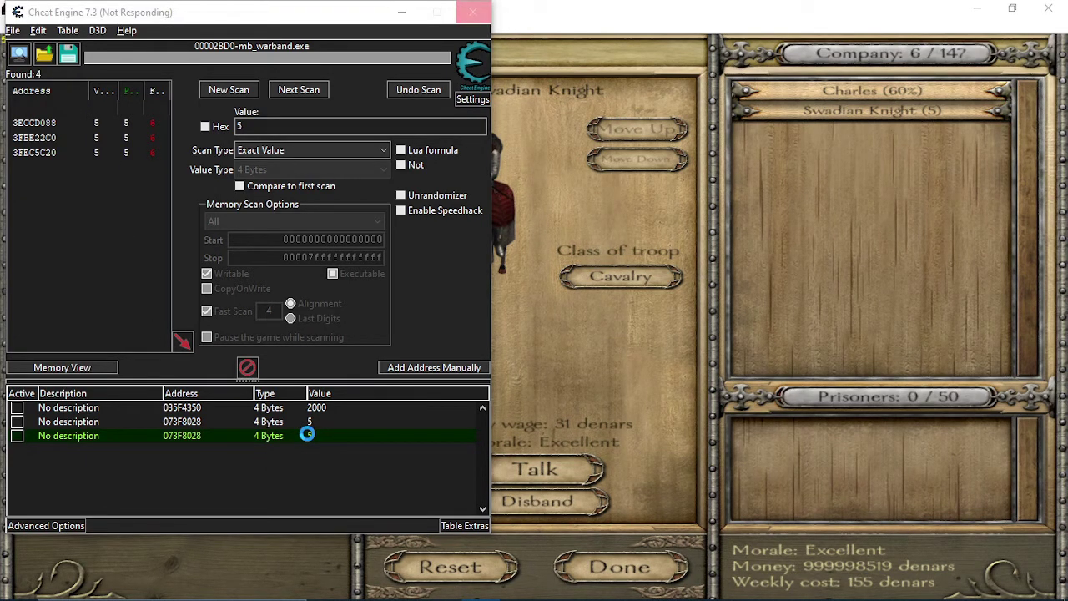
{"action": "right_click", "coordinate": [57, 104]}
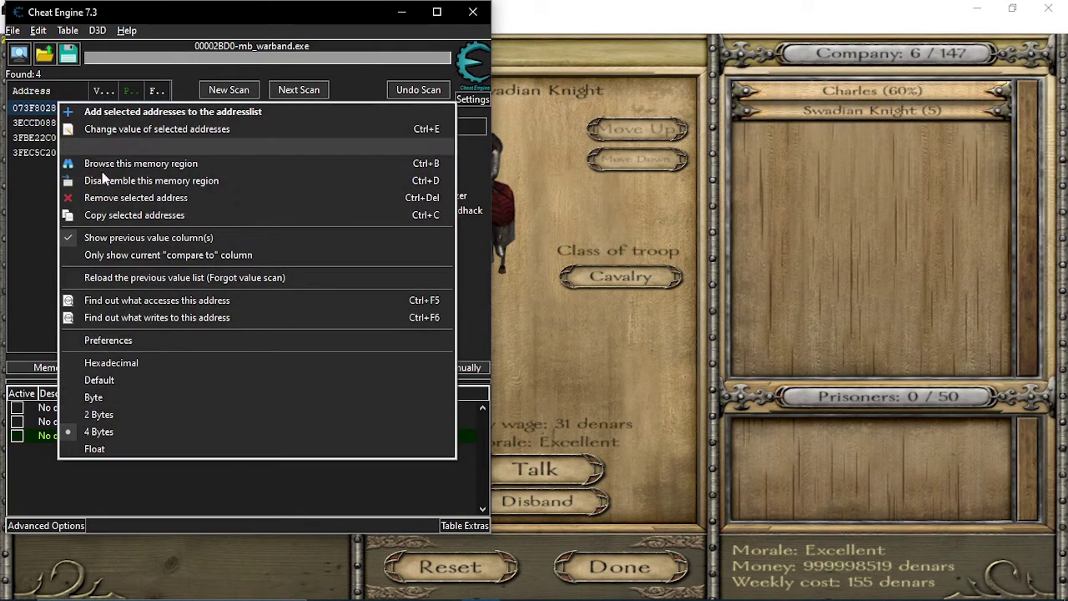
{"action": "left_click", "coordinate": [146, 460]}
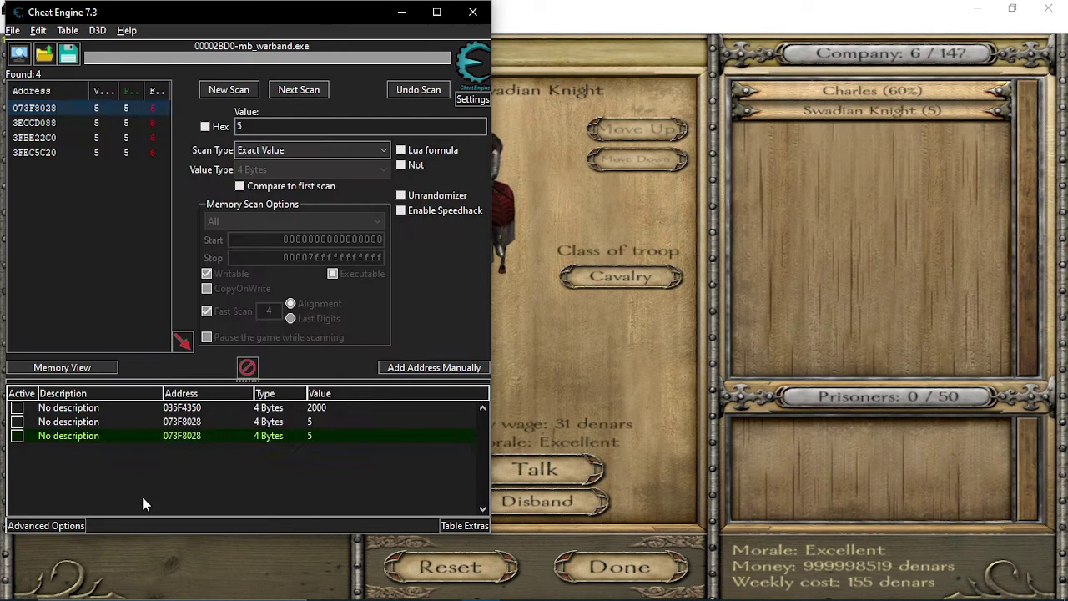
Change the value of the newly added 073F8028 entry to 2000.
{"action": "left_click", "coordinate": [311, 437]}
{"action": "double_click", "coordinate": [305, 438]}
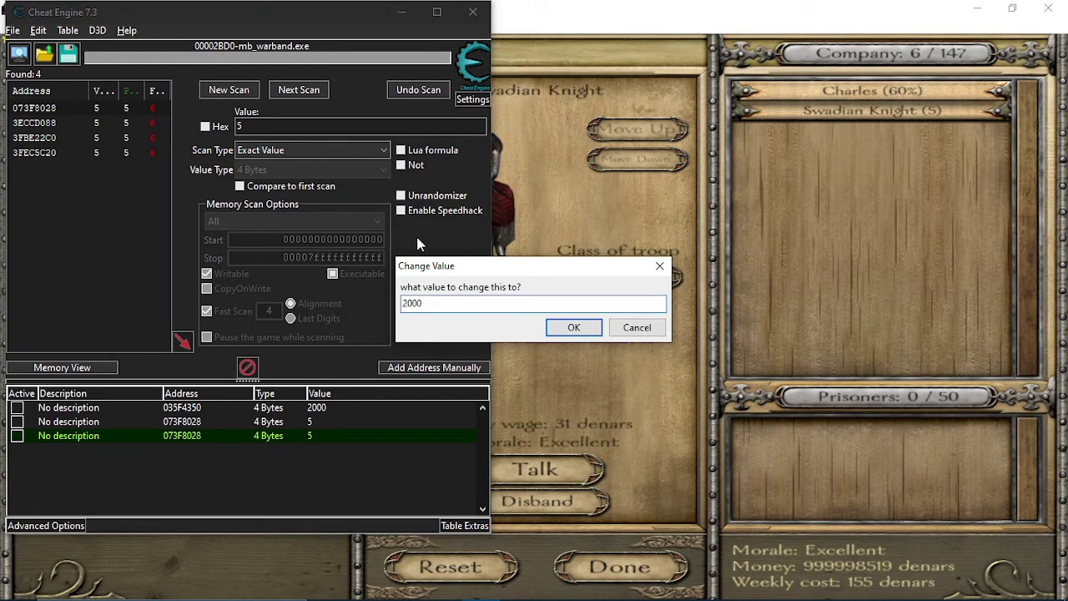
{"action": "left_click", "coordinate": [574, 328]}
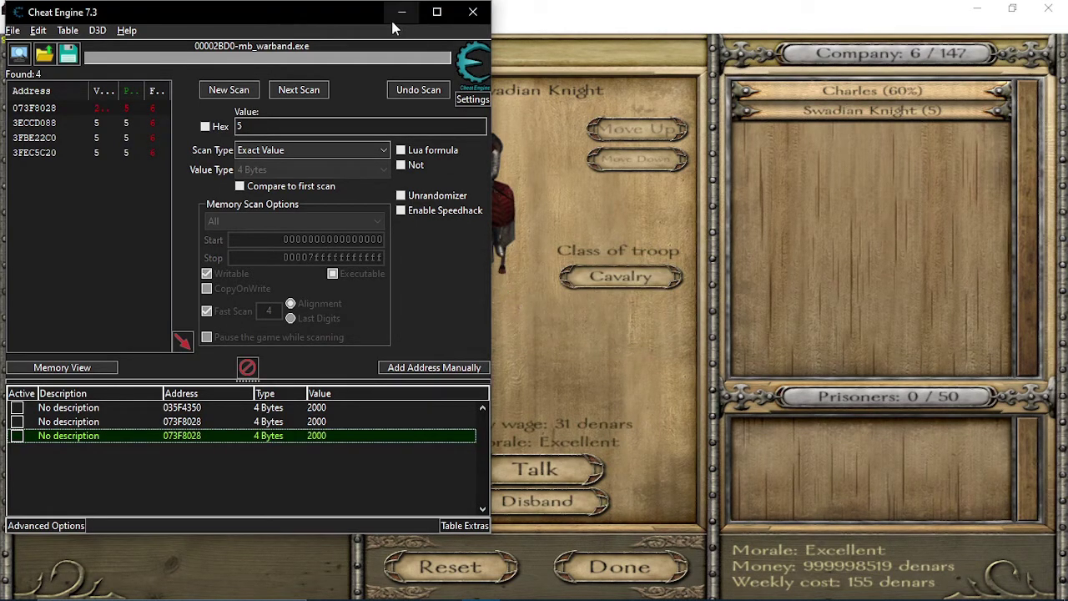
Return to Mount&Blade Warband and reopen the party screen to check the Swadian Knight count, closing it when done.
{"action": "left_click", "coordinate": [949, 167]}
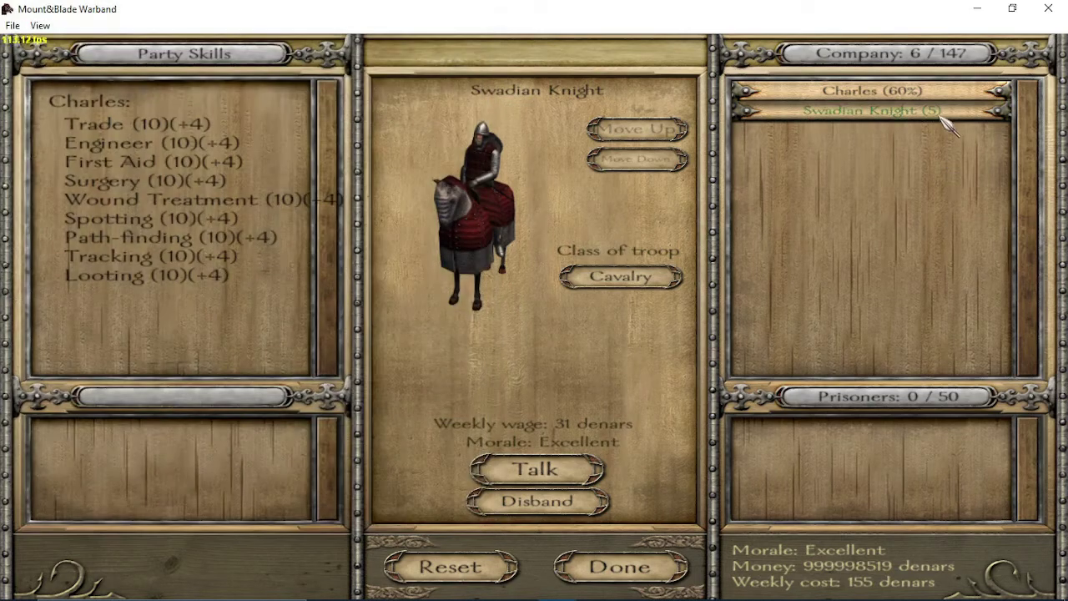
{"action": "left_click", "coordinate": [655, 566]}
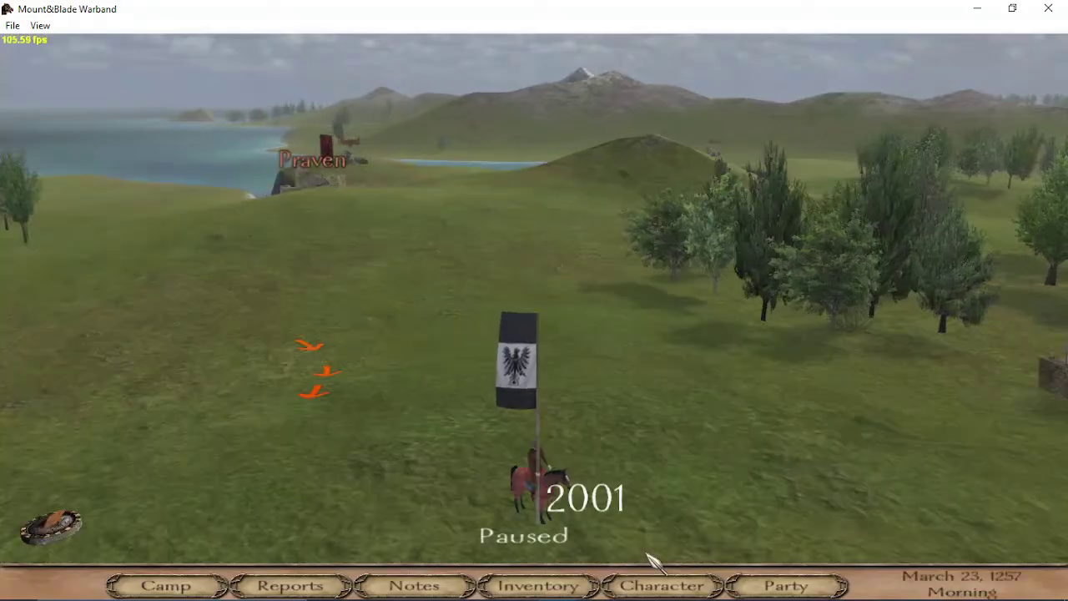
{"action": "left_click", "coordinate": [766, 582]}
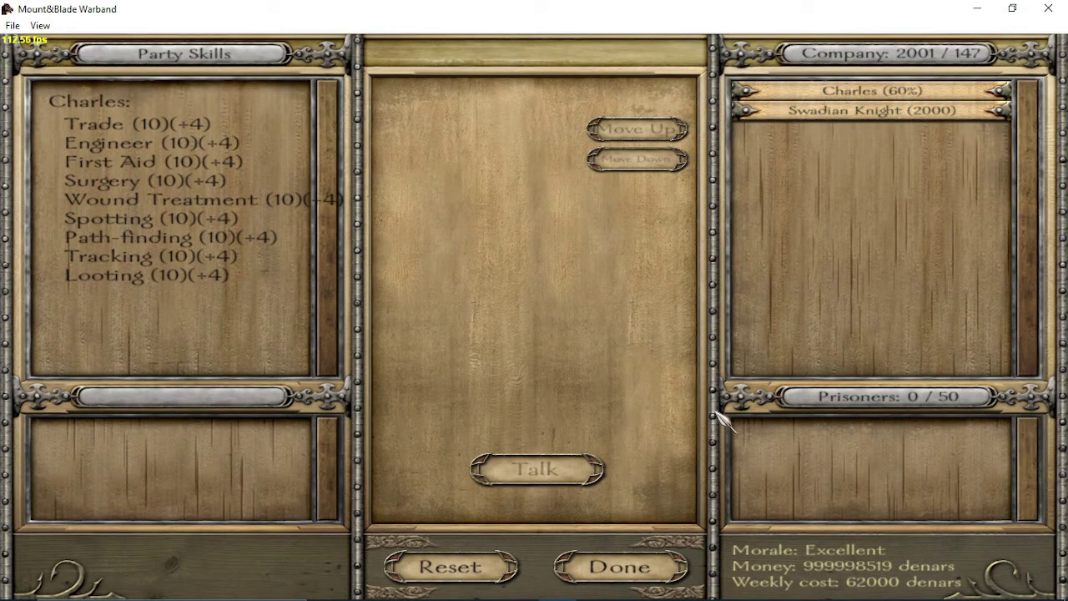
{"action": "left_click", "coordinate": [619, 567]}
{"action": "scroll", "coordinate": [538, 482], "scroll_direction": "down", "scroll_amount": 5}
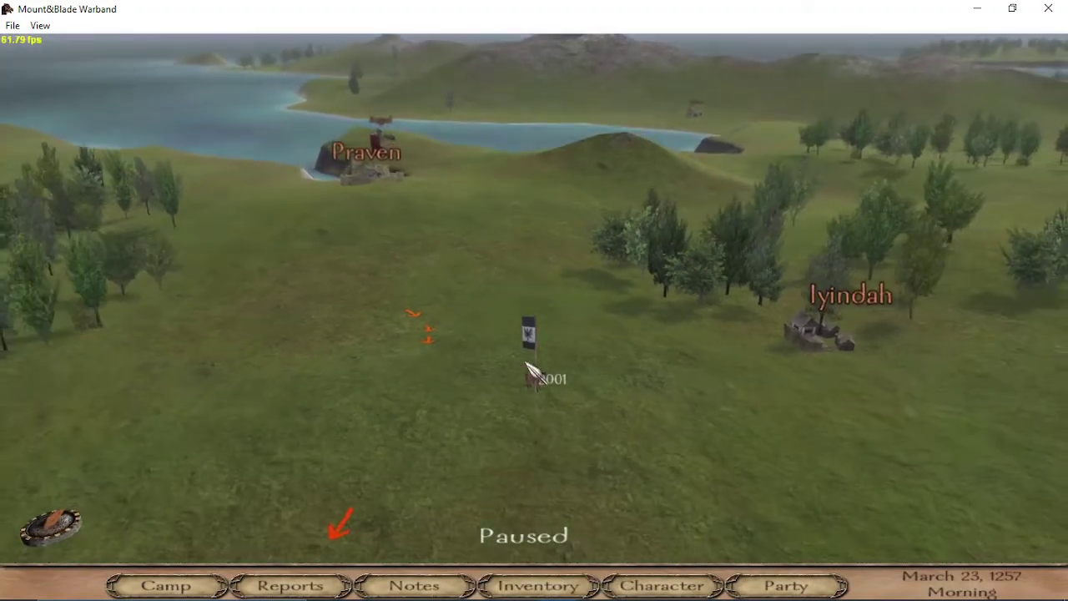
{"action": "scroll", "coordinate": [534, 373], "scroll_direction": "down", "scroll_amount": 10}
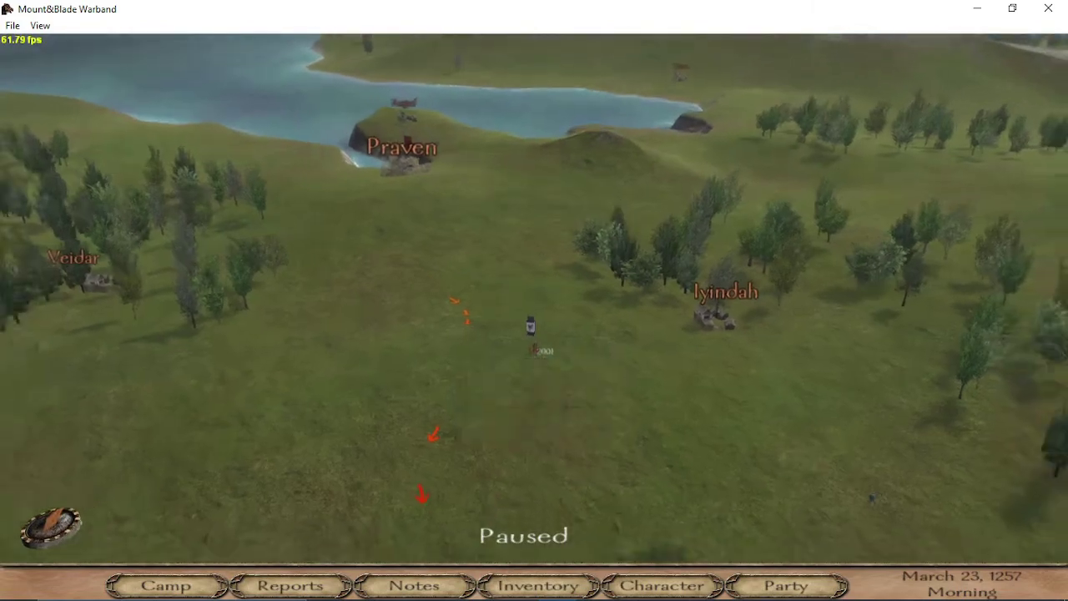
{"action": "scroll", "coordinate": [613, 236], "scroll_direction": "down", "scroll_amount": 3}
{"action": "key", "text": "d"}
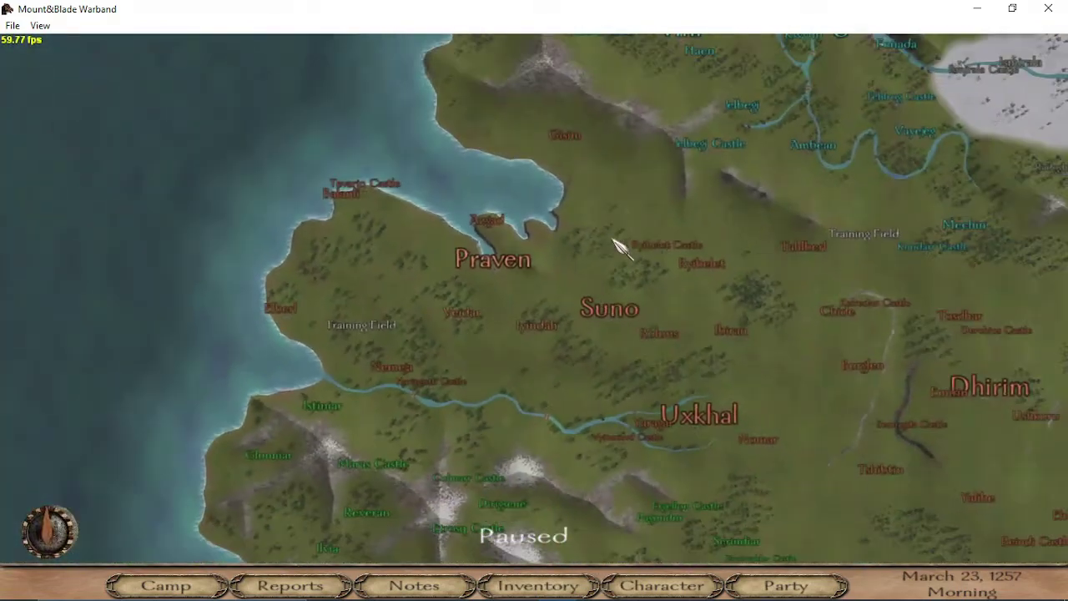
Survey the world map around Praven and Suno, review the company roster on the party screen, and return to the map.
{"action": "key", "text": "a"}
{"action": "key", "text": "w"}
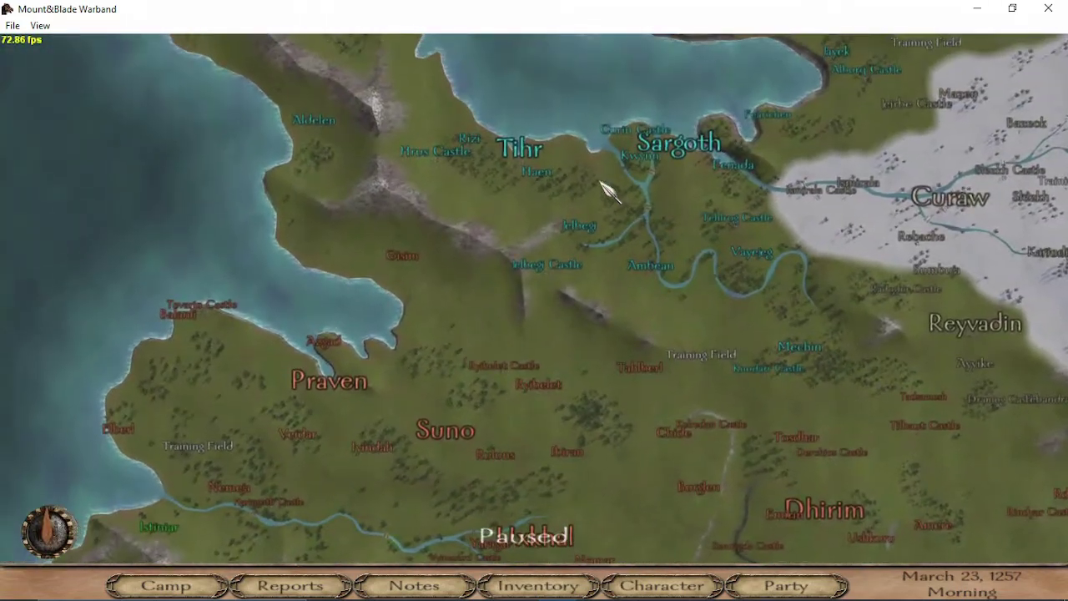
{"action": "key", "text": "d"}
{"action": "key", "text": "a"}
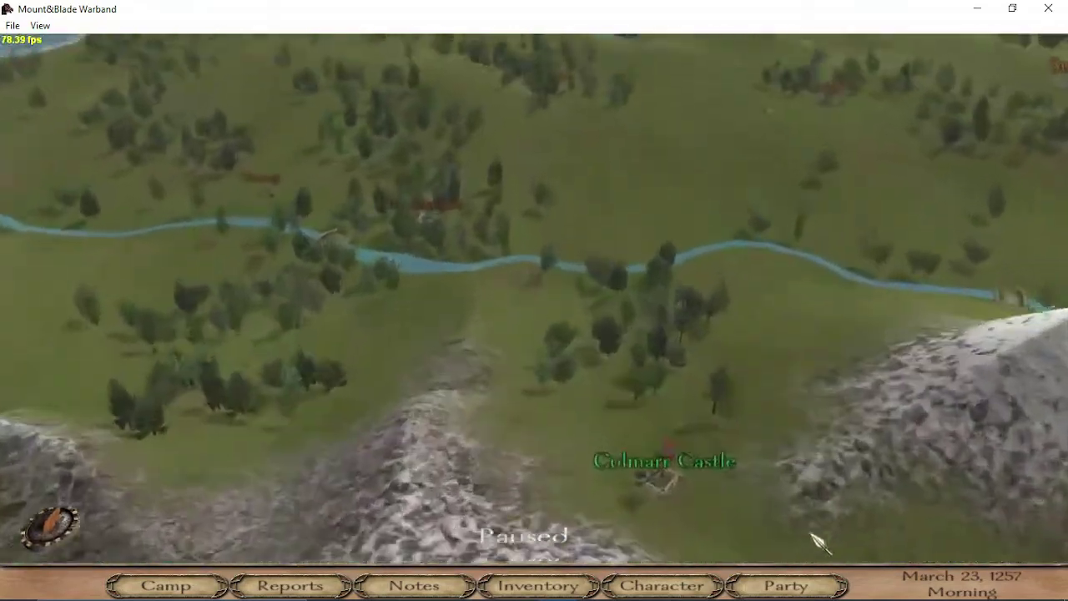
{"action": "scroll", "coordinate": [820, 543], "scroll_direction": "down", "scroll_amount": 10}
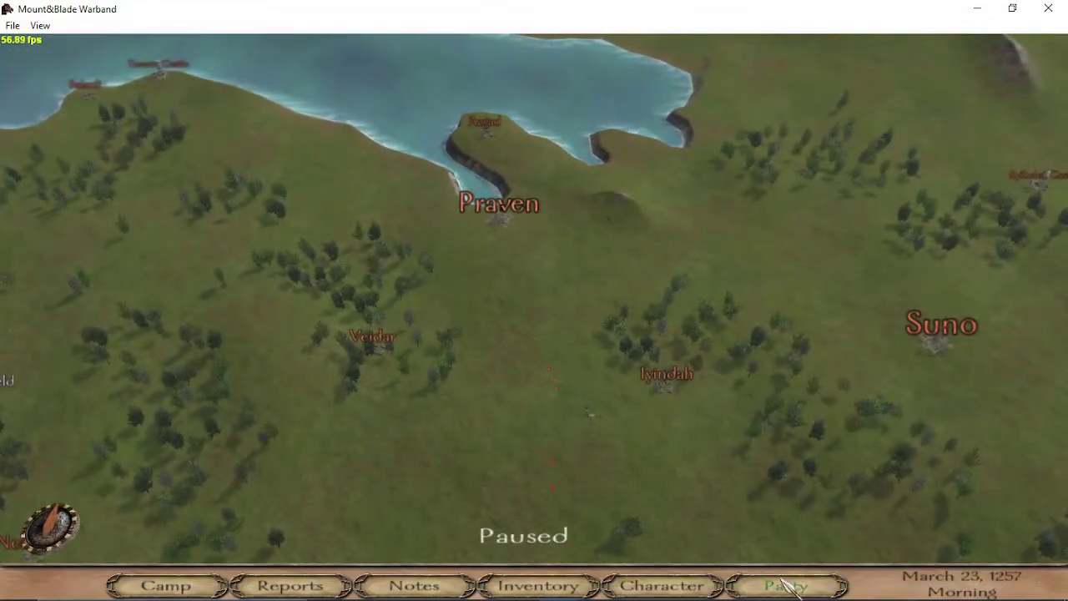
{"action": "left_click", "coordinate": [785, 585]}
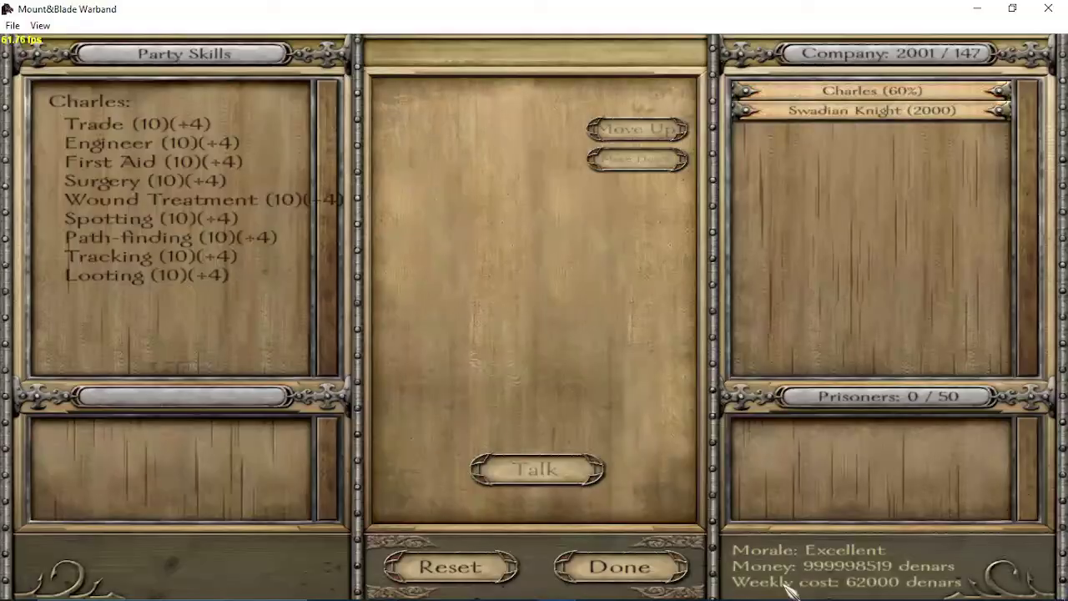
{"action": "left_click", "coordinate": [676, 571]}
Locate the player's party on the world map south of Praven and inspect its troop summary.
{"action": "scroll", "coordinate": [543, 358], "scroll_direction": "down", "scroll_amount": 5}
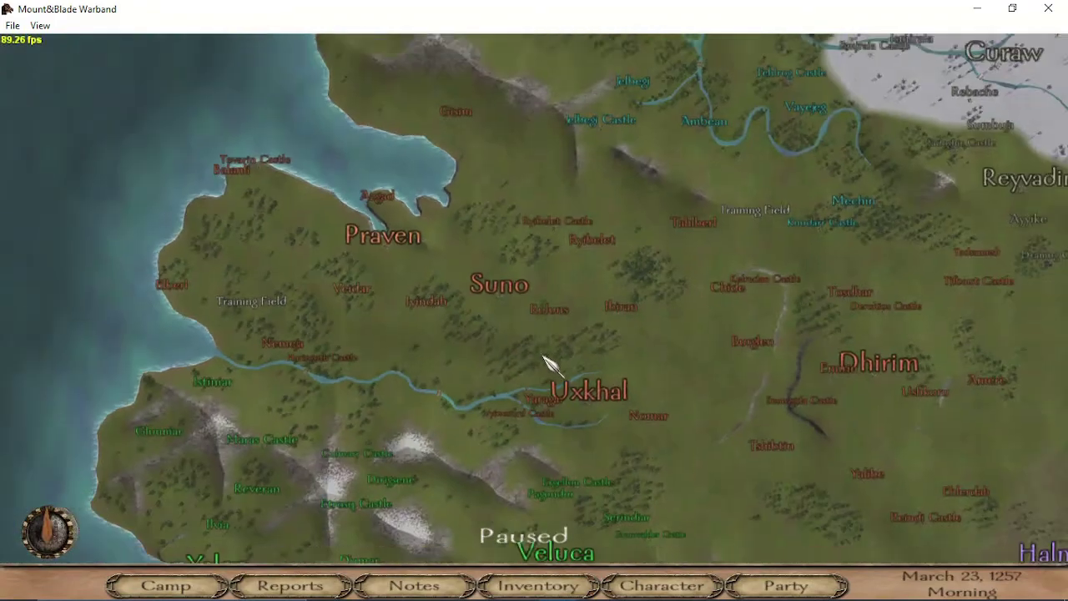
{"action": "key", "text": "s"}
{"action": "key", "text": "a"}
{"action": "key", "text": "d"}
{"action": "key", "text": "w"}
{"action": "scroll", "coordinate": [561, 329], "scroll_direction": "up", "scroll_amount": 5}
{"action": "scroll", "coordinate": [561, 330], "scroll_direction": "up", "scroll_amount": 5}
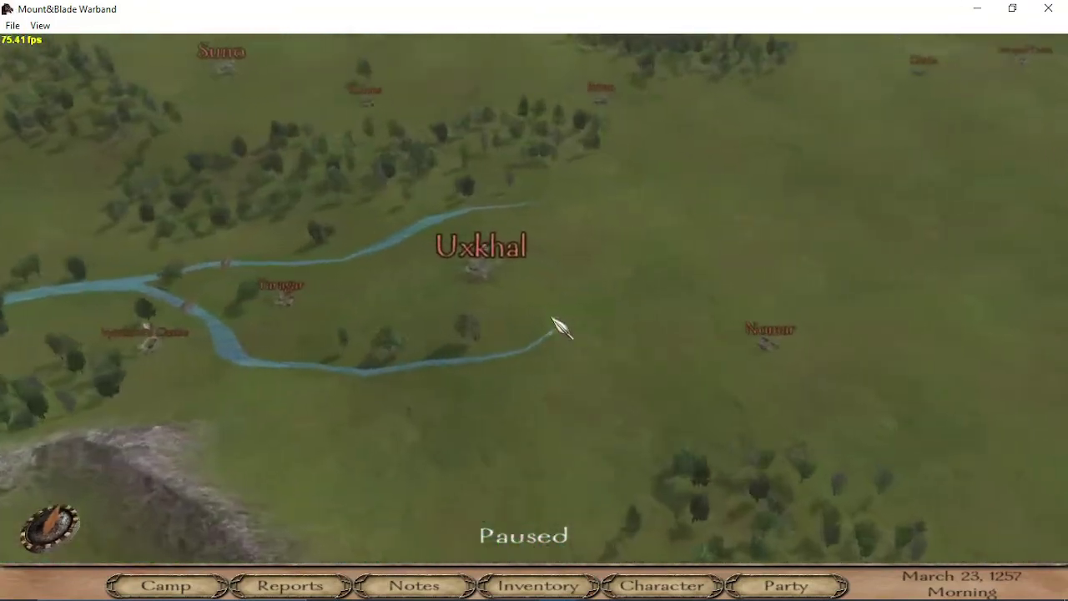
{"action": "scroll", "coordinate": [391, 221], "scroll_direction": "down", "scroll_amount": 8}
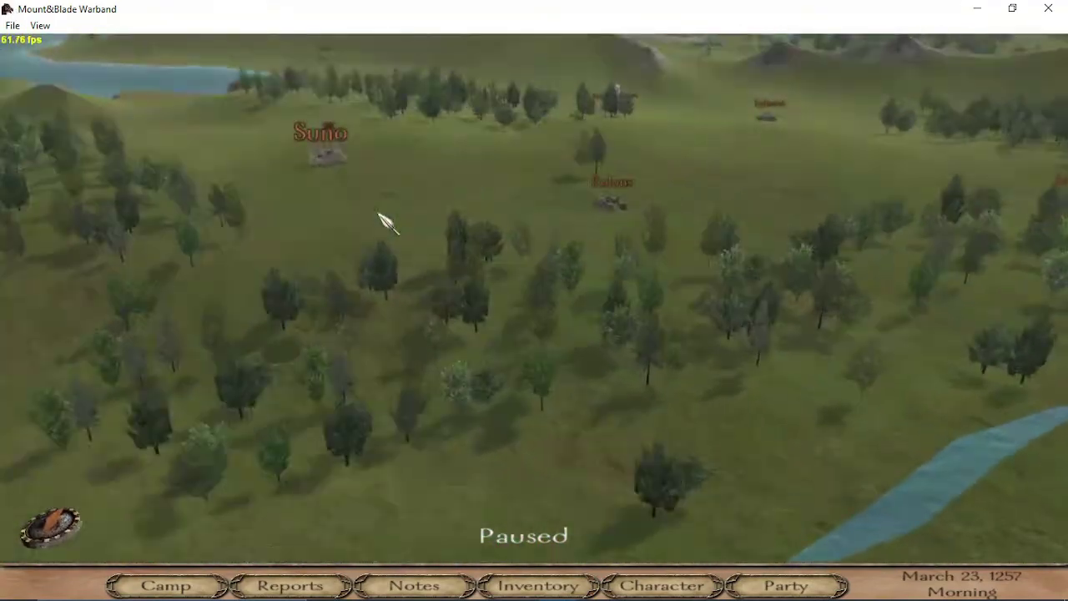
{"action": "key", "text": "a"}
{"action": "scroll", "coordinate": [467, 216], "scroll_direction": "up", "scroll_amount": 8}
{"action": "scroll", "coordinate": [543, 226], "scroll_direction": "up", "scroll_amount": 5}
{"action": "key", "text": "d"}
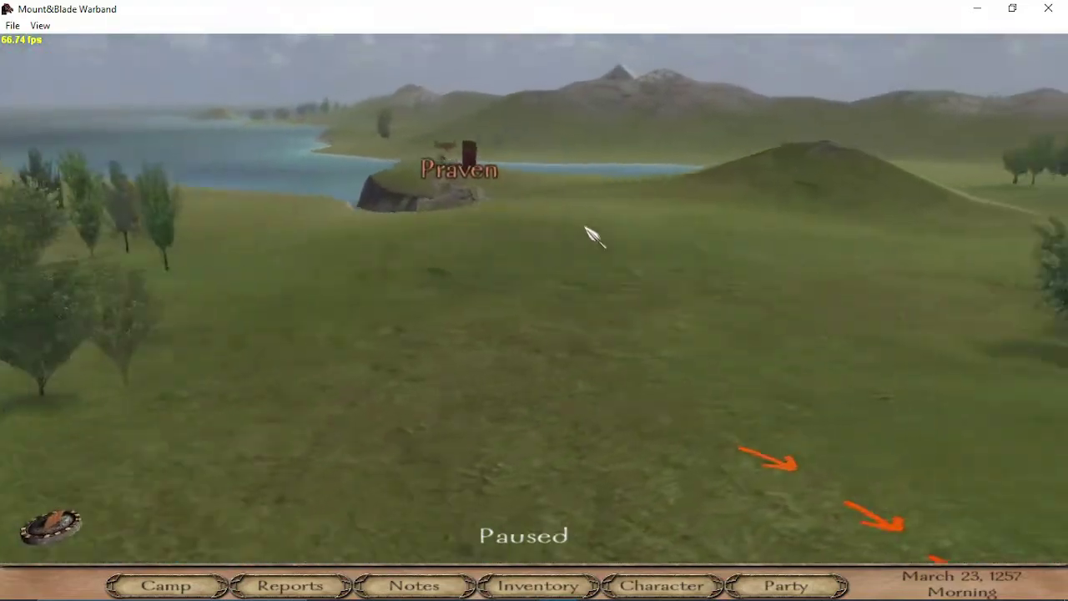
{"action": "key", "text": "s"}
{"action": "key", "text": "d"}
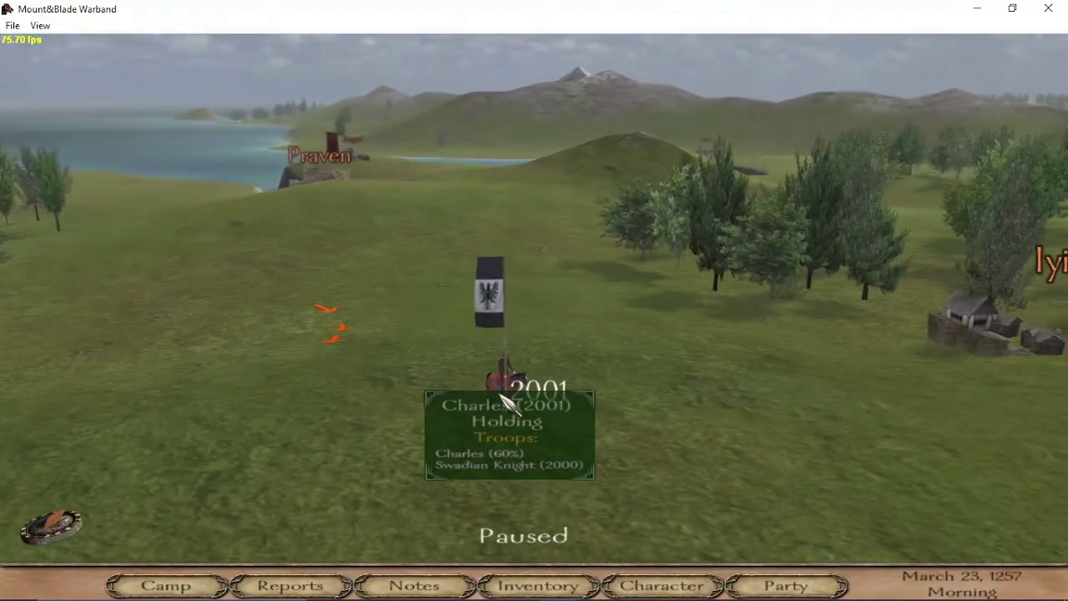
{"action": "key", "text": "a"}
{"action": "key", "text": "w"}
{"action": "key", "text": "w"}
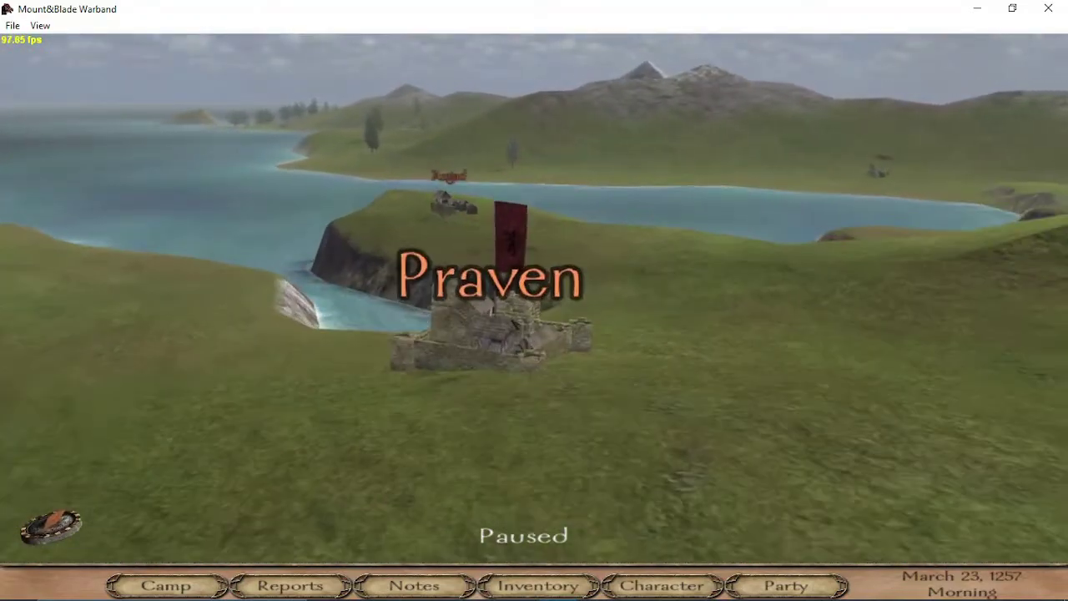
{"action": "key", "text": "d"}
{"action": "scroll", "coordinate": [441, 242], "scroll_direction": "down", "scroll_amount": 1}
{"action": "scroll", "coordinate": [442, 242], "scroll_direction": "down", "scroll_amount": 5}
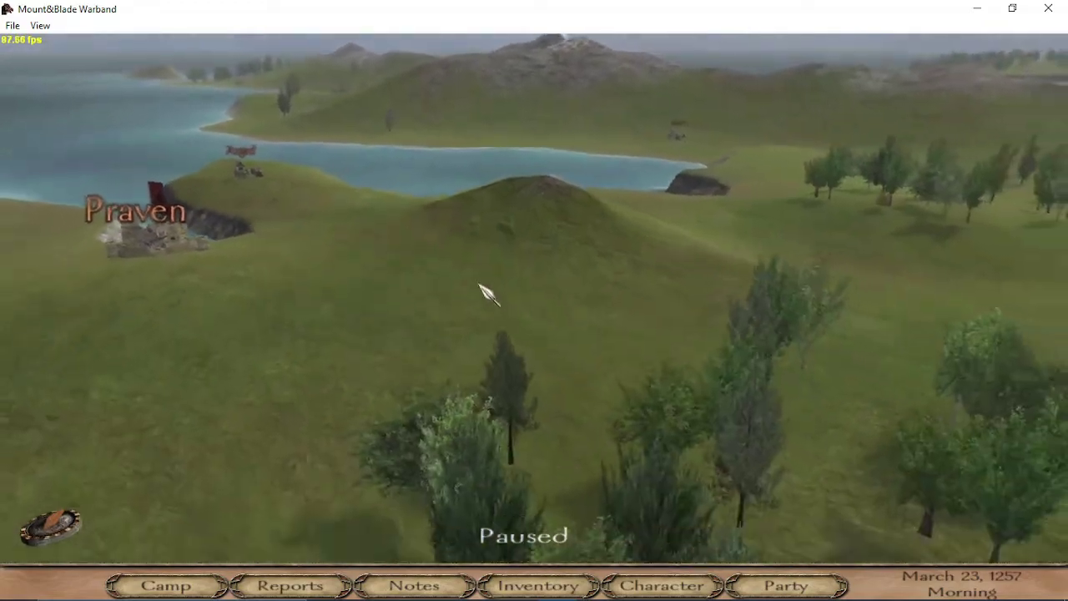